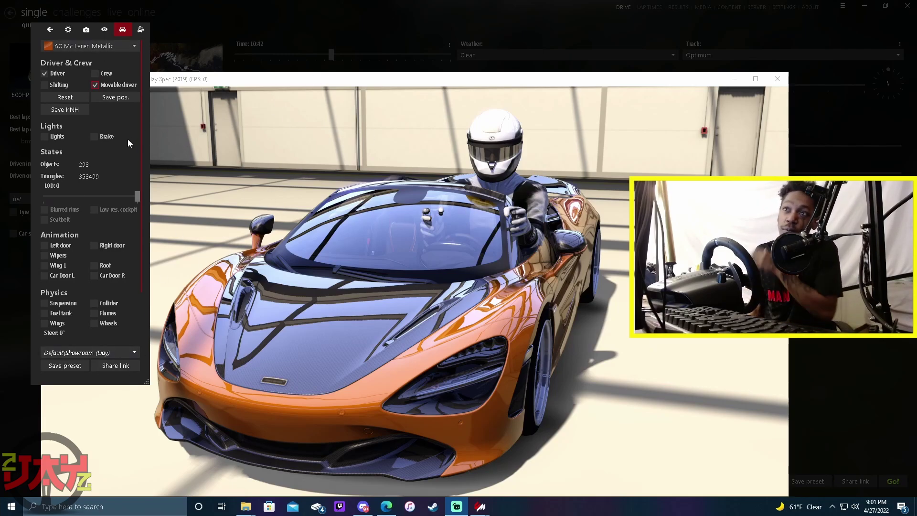
Save the driver position and KNH, then close the showroom preview and cancel the car selection.
{"action": "left_click", "coordinate": [128, 98]}
{"action": "left_click", "coordinate": [75, 110]}
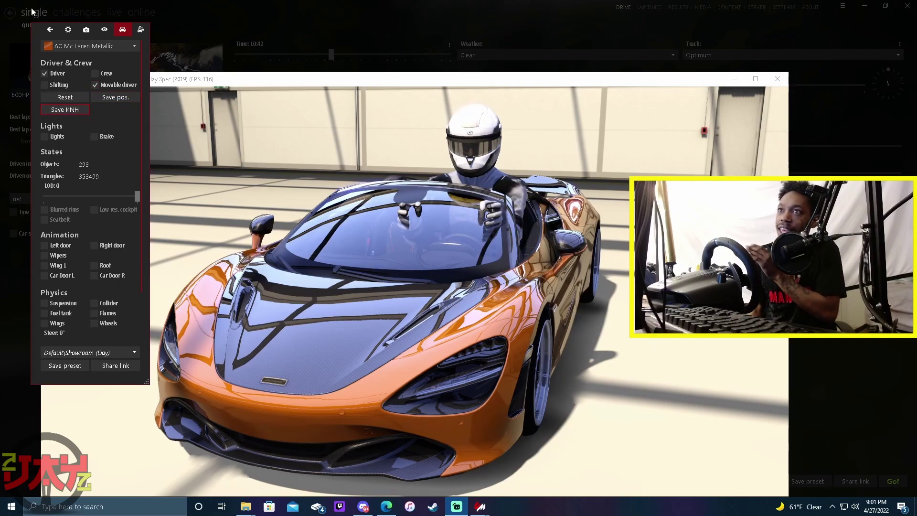
{"action": "left_click", "coordinate": [779, 80]}
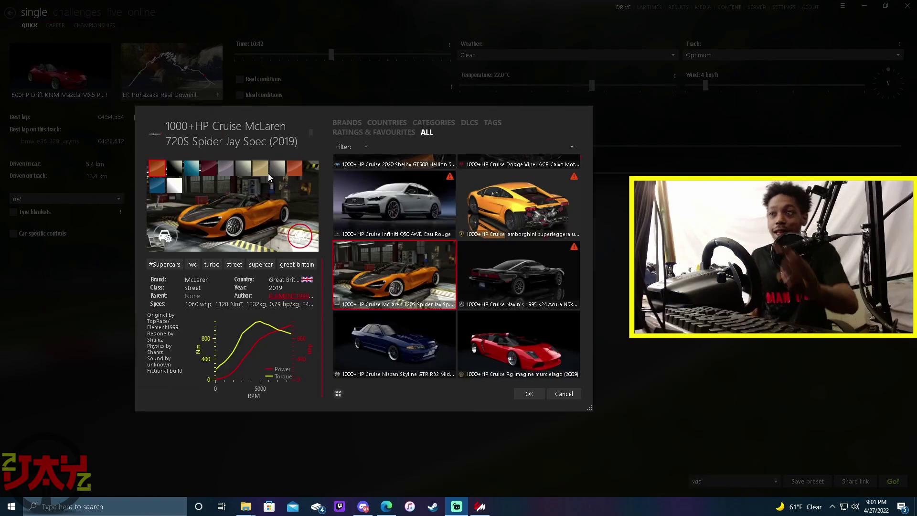
{"action": "left_click", "coordinate": [568, 395]}
Open the 1000+HP Cruise McLaren 720S Spider Jay Spec (2019) from the car list in Custom Showroom.
{"action": "mouse_move", "coordinate": [52, 74]}
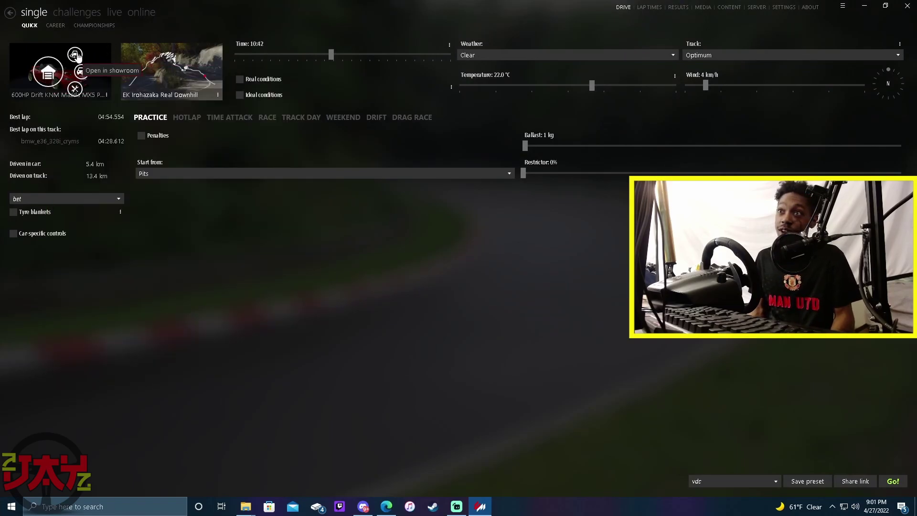
{"action": "left_click", "coordinate": [55, 79]}
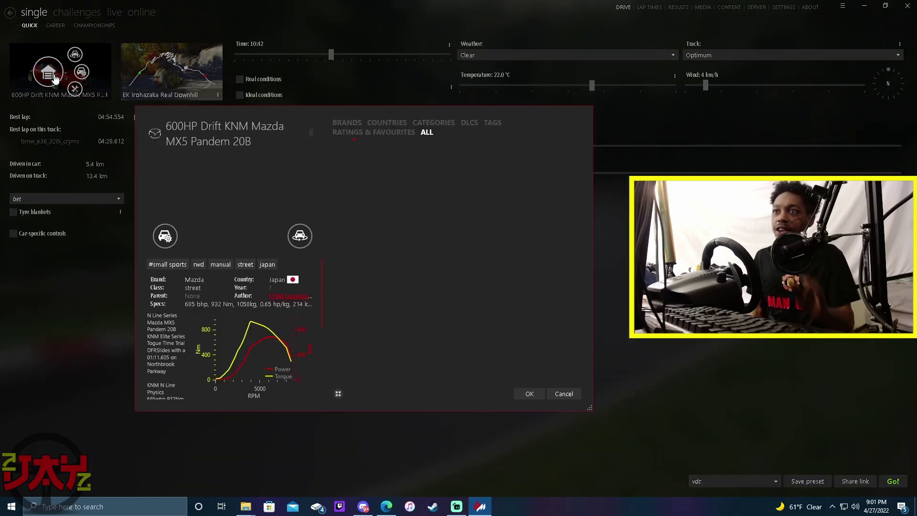
{"action": "right_click", "coordinate": [392, 282]}
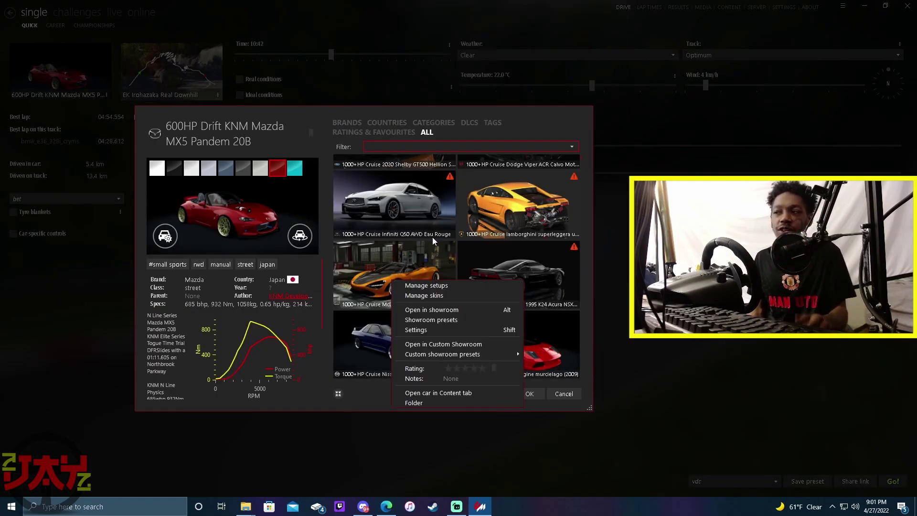
{"action": "right_click", "coordinate": [366, 262]}
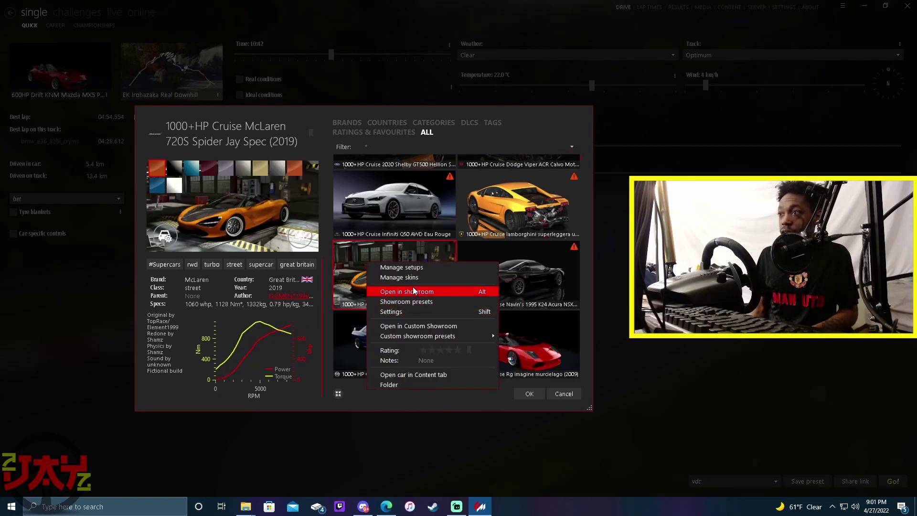
{"action": "left_click", "coordinate": [407, 326]}
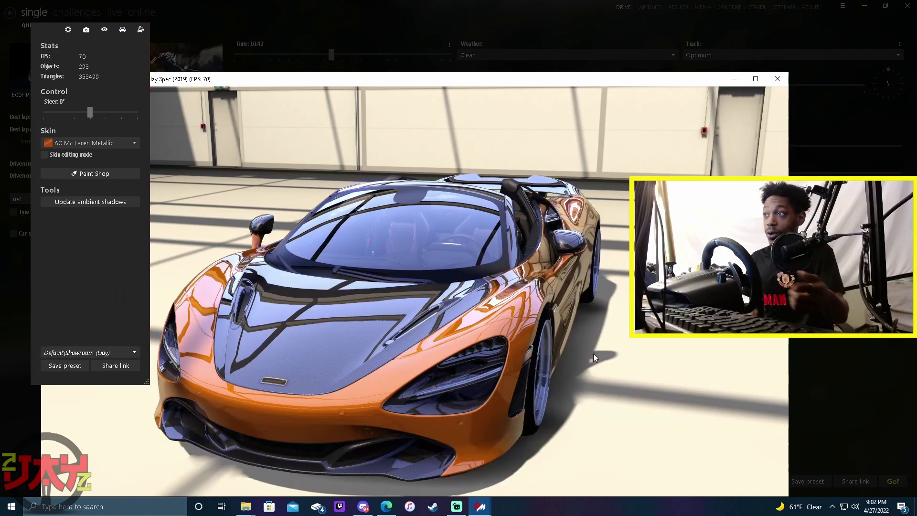
Open the car's Paint Shop and disable its car paint override.
{"action": "left_click_drag", "start_coordinate": [593, 353], "coordinate": [562, 342]}
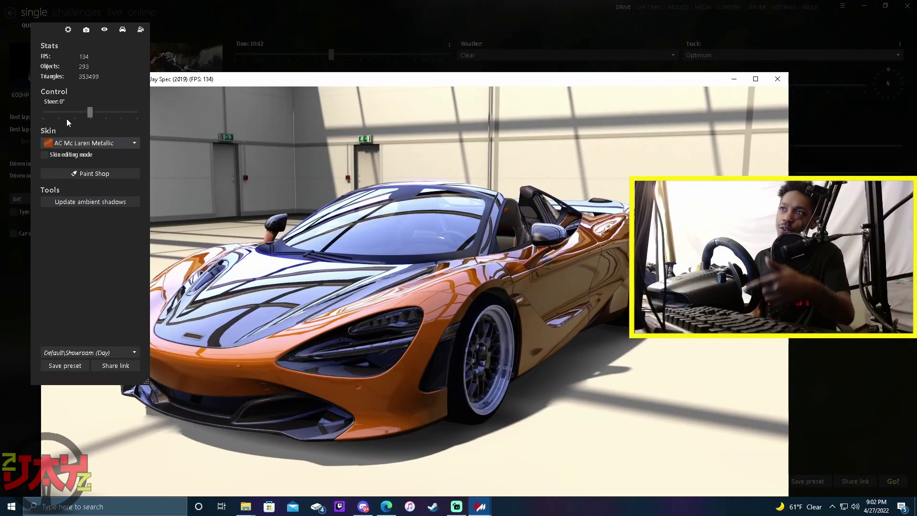
{"action": "left_click", "coordinate": [44, 154]}
{"action": "left_click", "coordinate": [79, 174]}
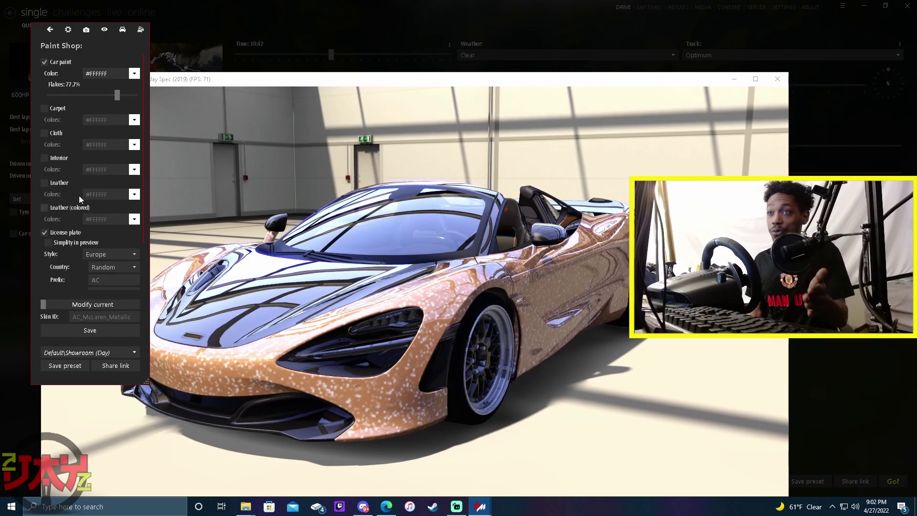
{"action": "left_click", "coordinate": [44, 62]}
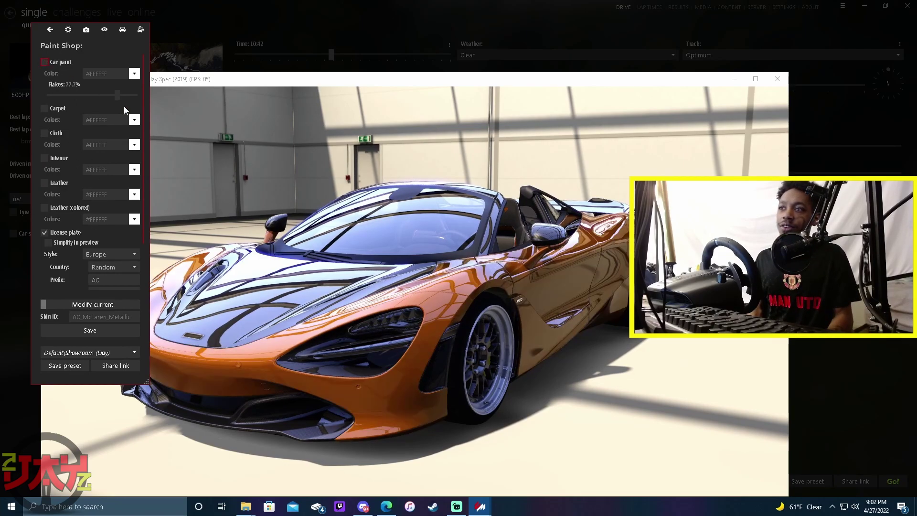
Show the driver model in the car and make the driver movable.
{"action": "left_click", "coordinate": [122, 30]}
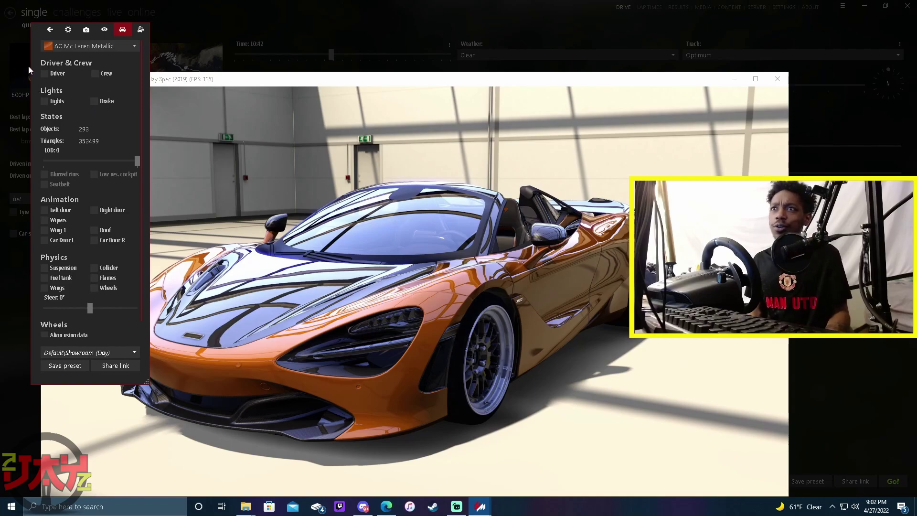
{"action": "left_click", "coordinate": [47, 73]}
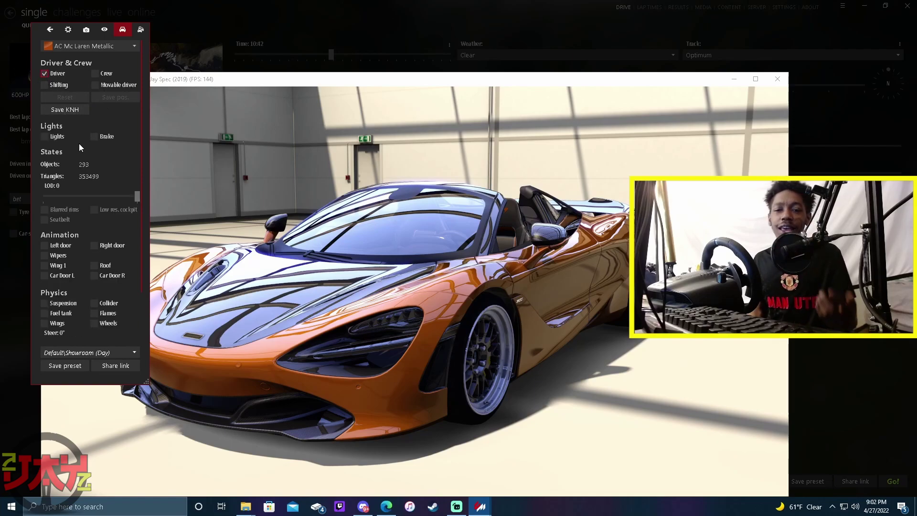
{"action": "left_click", "coordinate": [95, 85]}
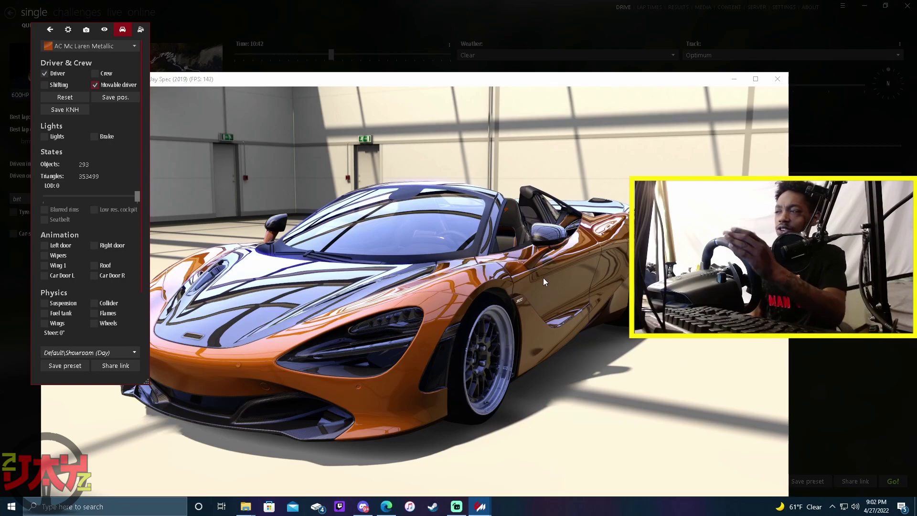
{"action": "left_click_drag", "start_coordinate": [494, 316], "coordinate": [296, 363]}
{"action": "left_click_drag", "start_coordinate": [95, 402], "coordinate": [309, 351]}
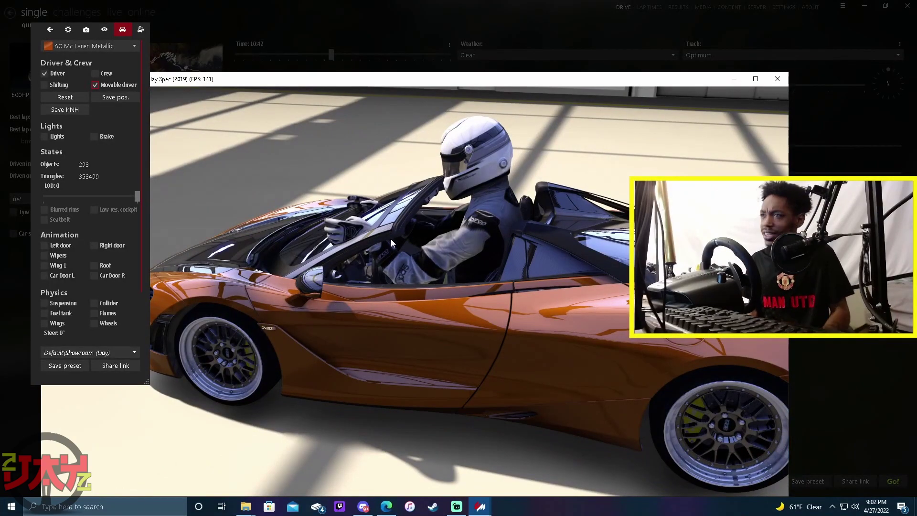
{"action": "scroll", "coordinate": [394, 237], "scroll_direction": "up", "scroll_amount": 5}
{"action": "left_click_drag", "start_coordinate": [394, 237], "coordinate": [360, 273]}
{"action": "scroll", "coordinate": [360, 273], "scroll_direction": "down", "scroll_amount": 5}
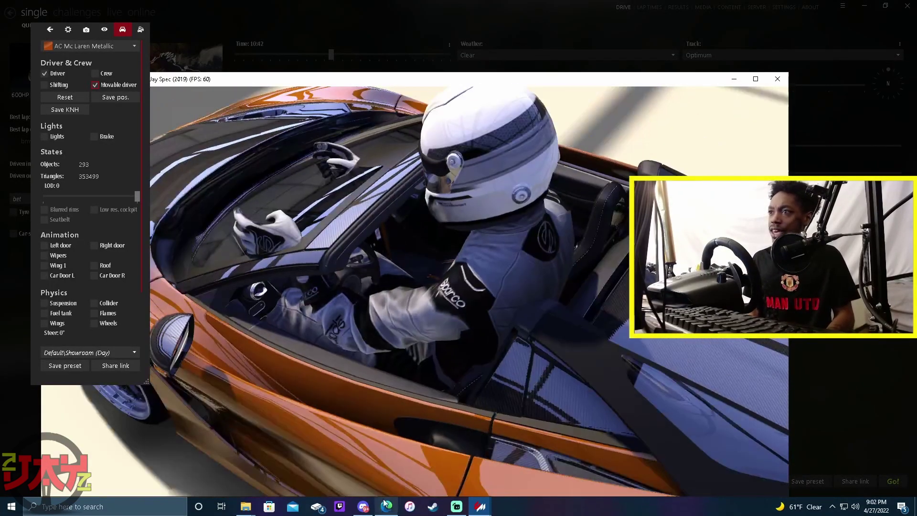
{"action": "right_click", "coordinate": [380, 511]}
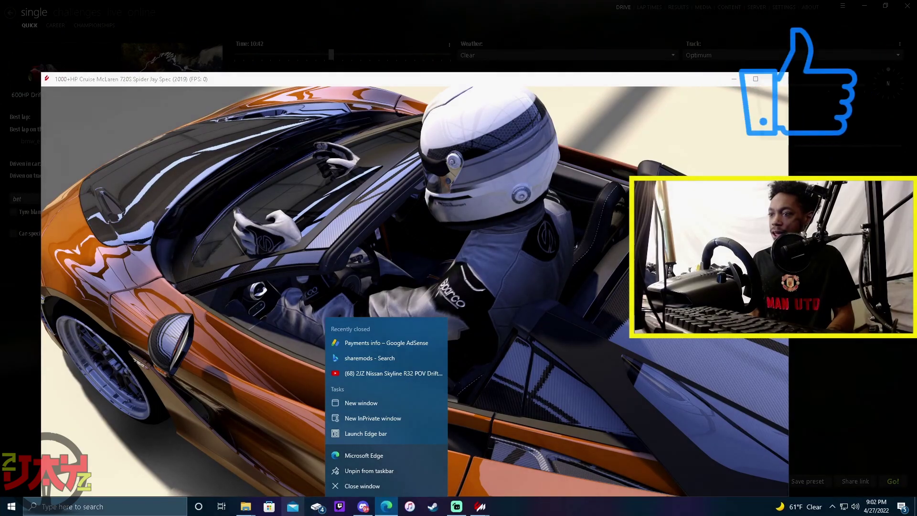
{"action": "left_click", "coordinate": [248, 510]}
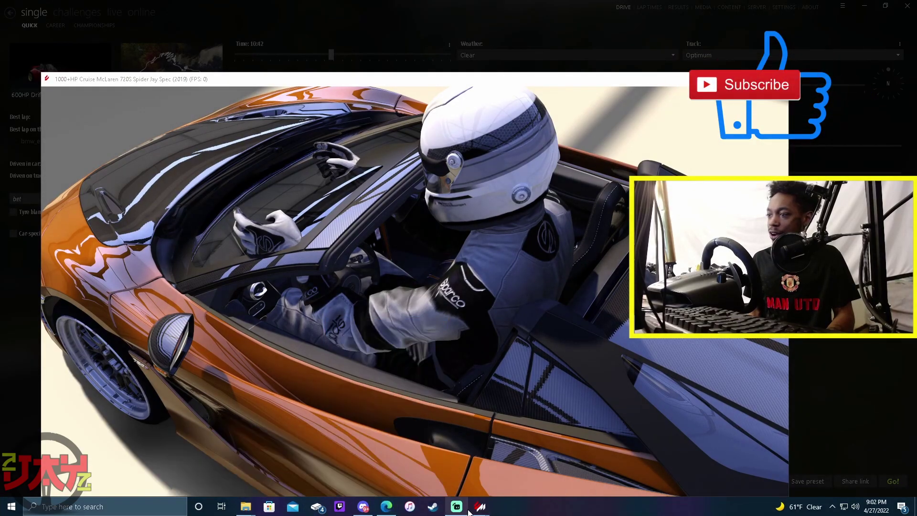
{"action": "mouse_move", "coordinate": [480, 508]}
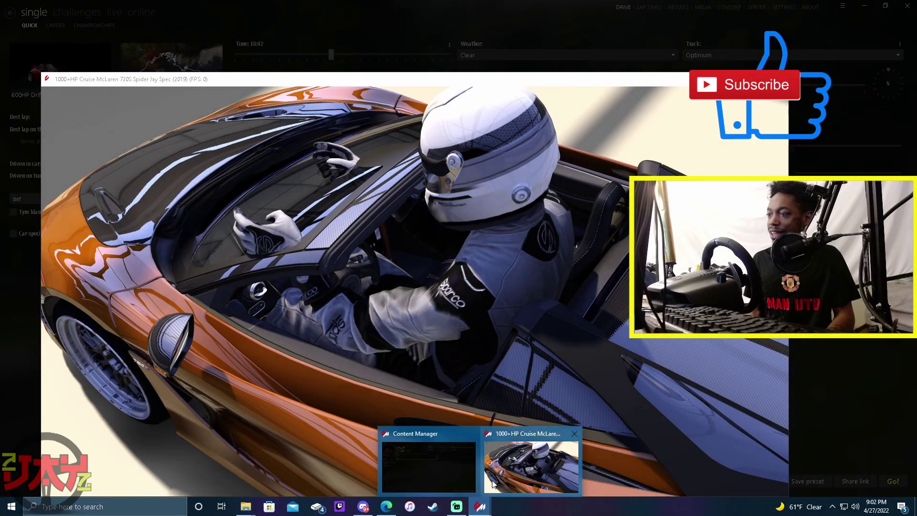
{"action": "left_click", "coordinate": [386, 477]}
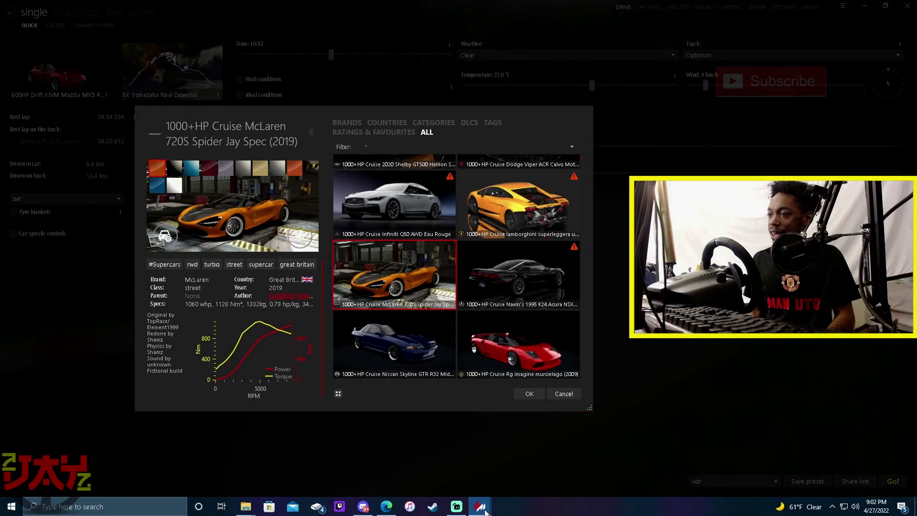
{"action": "left_click", "coordinate": [530, 459]}
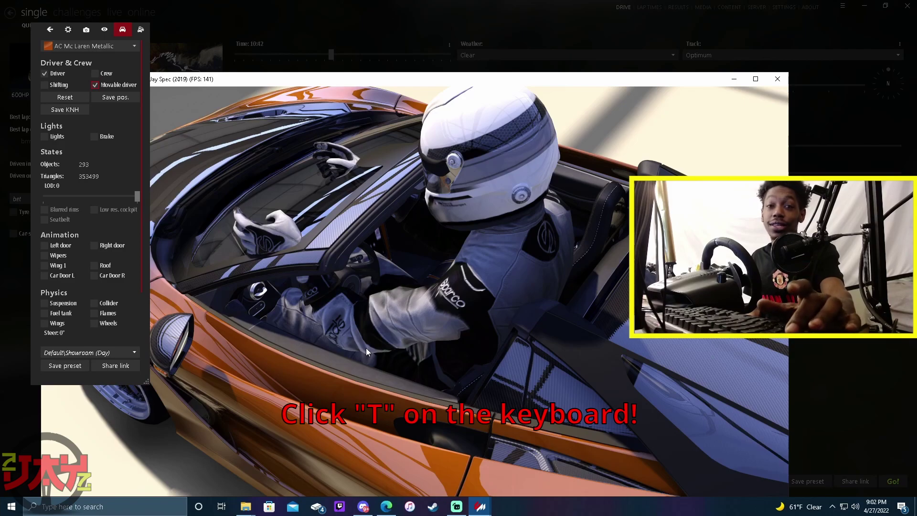
Display the position handles for the driver model around the hands.
{"action": "key", "text": "t"}
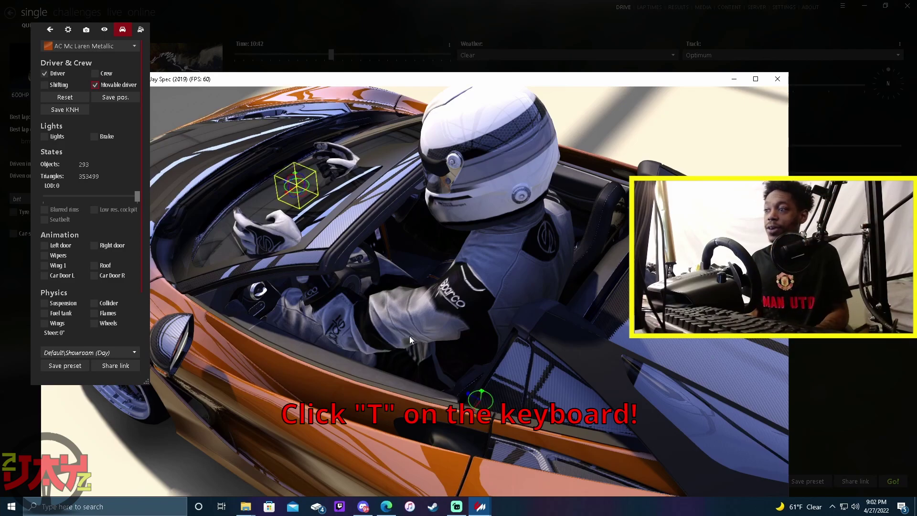
{"action": "scroll", "coordinate": [388, 311], "scroll_direction": "up", "scroll_amount": 5}
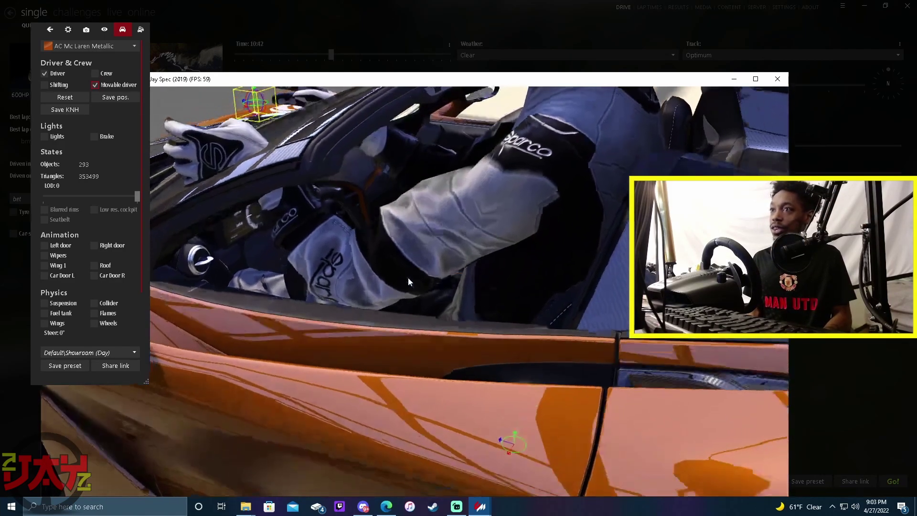
{"action": "left_click_drag", "start_coordinate": [408, 282], "coordinate": [415, 307]}
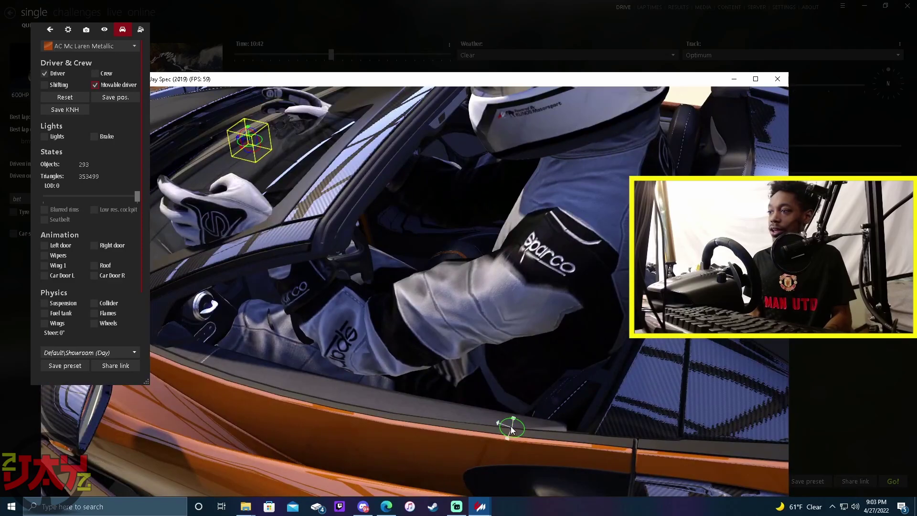
{"action": "left_click_drag", "start_coordinate": [398, 161], "coordinate": [235, 176]}
{"action": "left_click_drag", "start_coordinate": [391, 236], "coordinate": [560, 323]}
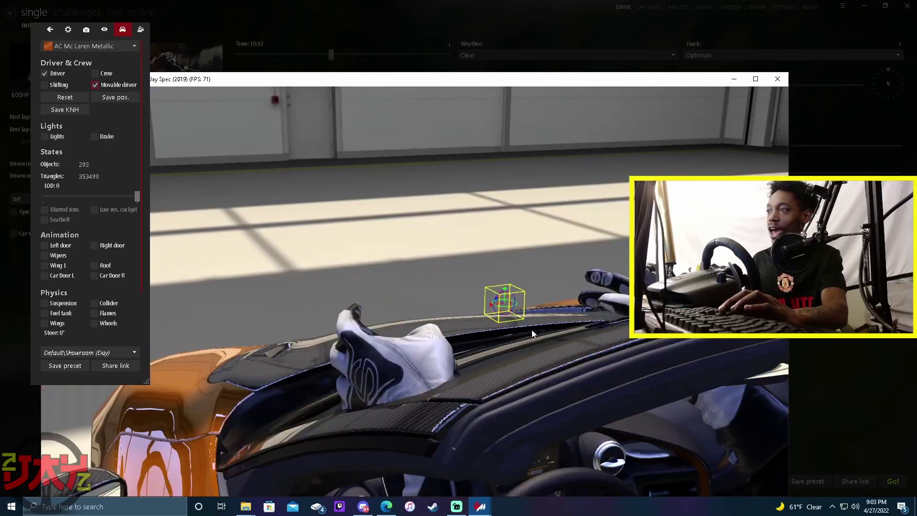
Move the driver down and back into the cabin so the hands come close to the steering wheel.
{"action": "left_click_drag", "start_coordinate": [498, 320], "coordinate": [477, 341]}
{"action": "scroll", "coordinate": [585, 387], "scroll_direction": "down", "scroll_amount": 4}
{"action": "left_click_drag", "start_coordinate": [585, 386], "coordinate": [459, 337]}
{"action": "scroll", "coordinate": [457, 347], "scroll_direction": "up", "scroll_amount": 5}
{"action": "left_click_drag", "start_coordinate": [479, 372], "coordinate": [414, 381]}
{"action": "key", "text": "ctrl+z"}
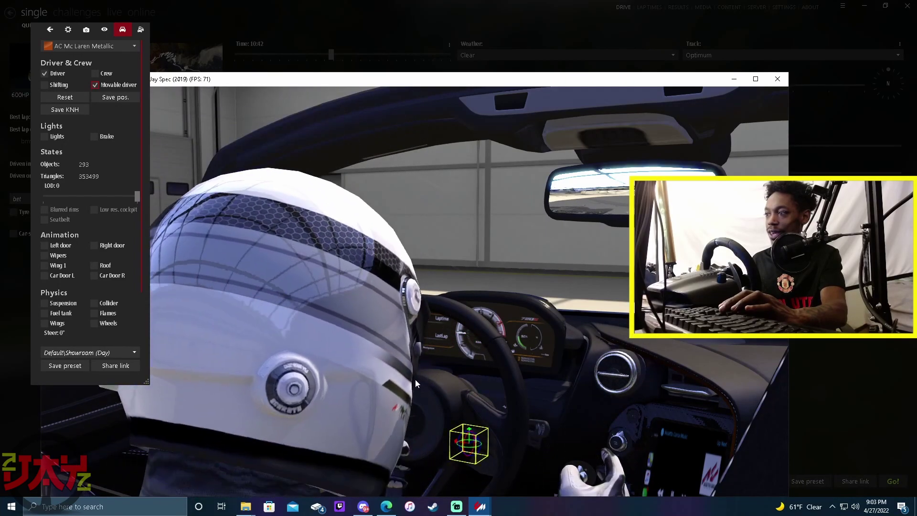
Raise the driver so the hands reach the middle height of the steering wheel rim.
{"action": "left_click_drag", "start_coordinate": [606, 397], "coordinate": [595, 379]}
{"action": "left_click_drag", "start_coordinate": [412, 308], "coordinate": [213, 306]}
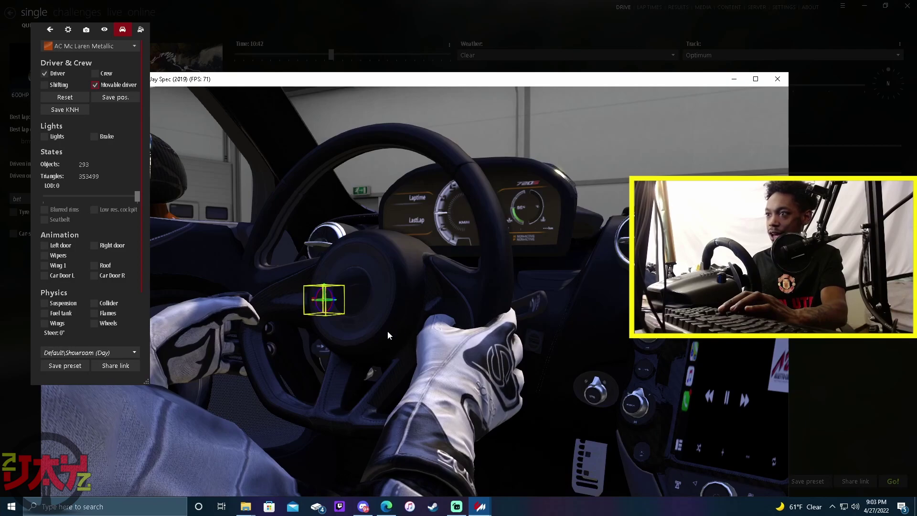
{"action": "left_click_drag", "start_coordinate": [325, 292], "coordinate": [391, 172]}
{"action": "left_click_drag", "start_coordinate": [521, 377], "coordinate": [577, 386]}
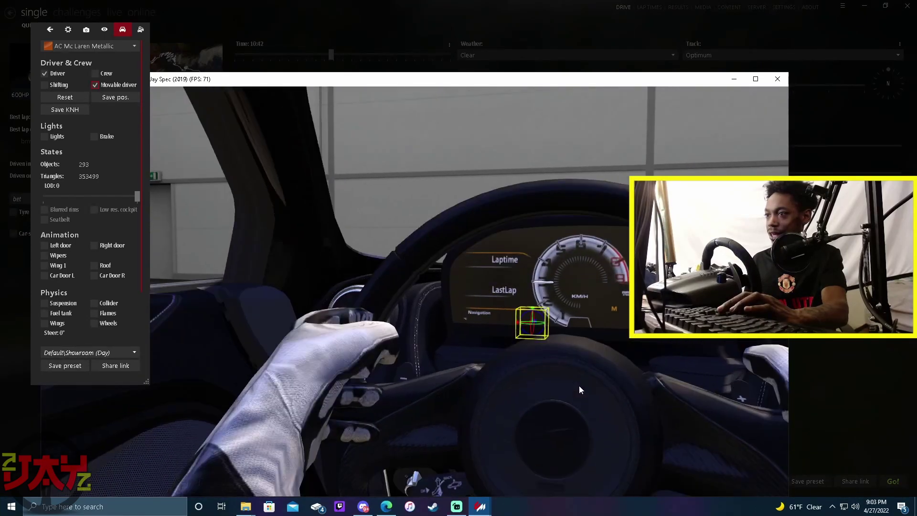
{"action": "left_click_drag", "start_coordinate": [579, 386], "coordinate": [577, 386]}
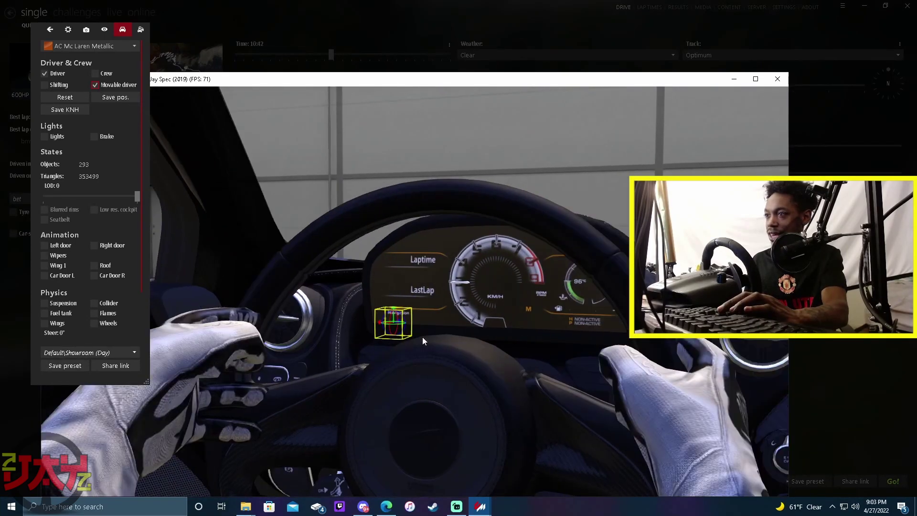
Shift the driver slightly sideways to centre both hands on the steering wheel.
{"action": "left_click_drag", "start_coordinate": [380, 322], "coordinate": [395, 328]}
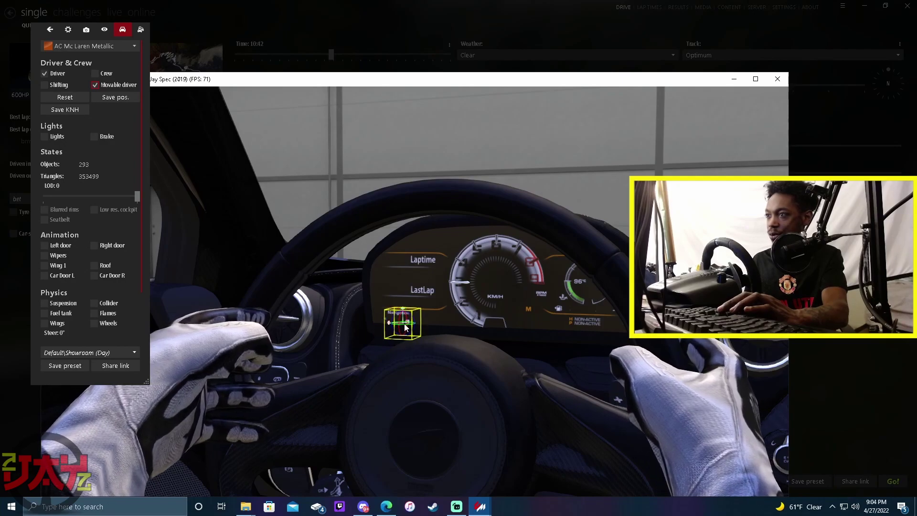
{"action": "left_click_drag", "start_coordinate": [409, 325], "coordinate": [519, 316]}
{"action": "left_click_drag", "start_coordinate": [424, 316], "coordinate": [411, 352]}
{"action": "scroll", "coordinate": [337, 346], "scroll_direction": "up", "scroll_amount": 4}
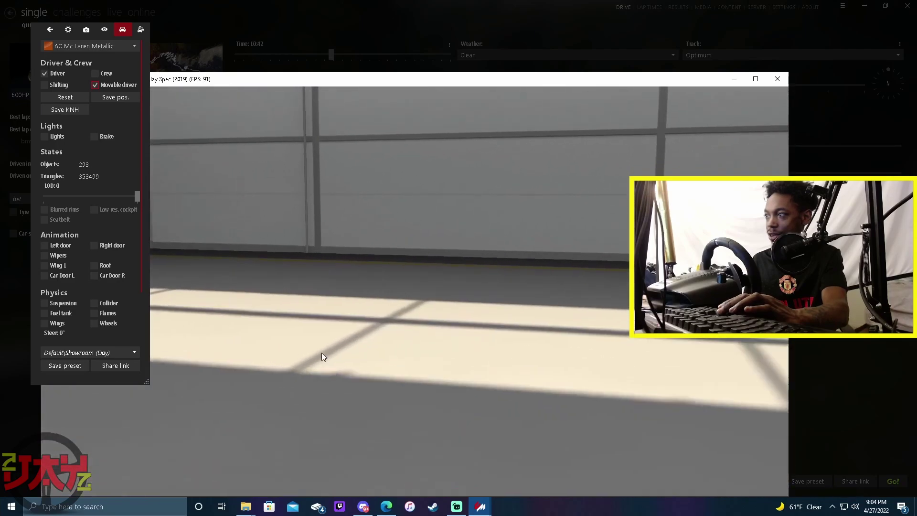
Examine the driver's hand placement on the wheel and the seating position from inside and outside the car.
{"action": "left_click_drag", "start_coordinate": [322, 352], "coordinate": [528, 345]}
{"action": "key", "text": "d"}
{"action": "key", "text": "w"}
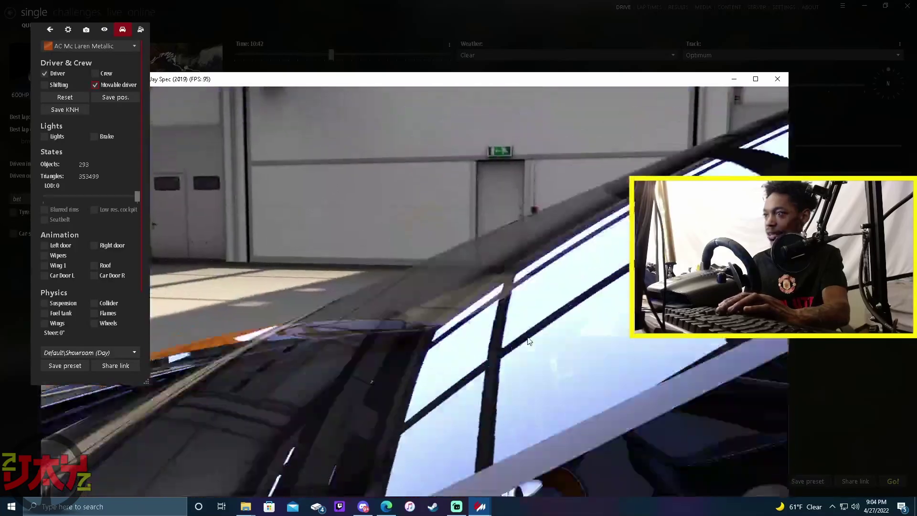
{"action": "key", "text": "s"}
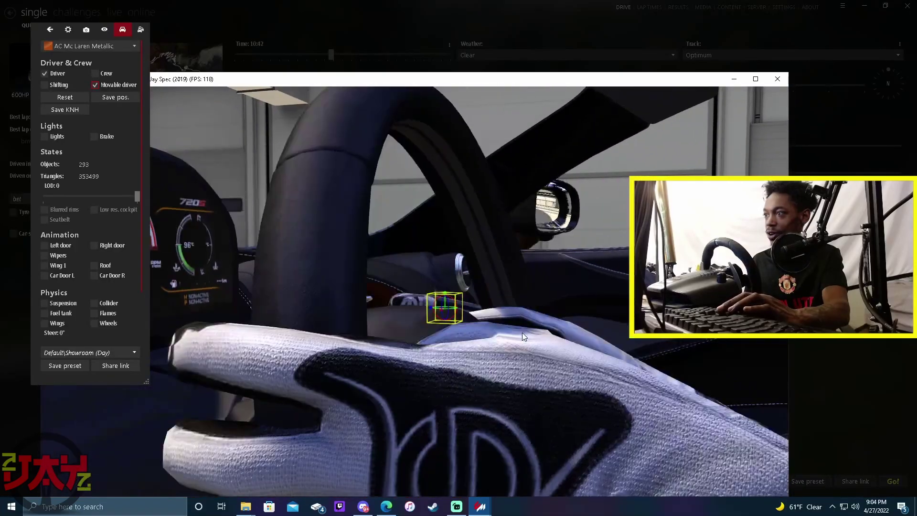
{"action": "key", "text": "s"}
{"action": "key", "text": "d"}
{"action": "key", "text": "w"}
{"action": "key", "text": "s"}
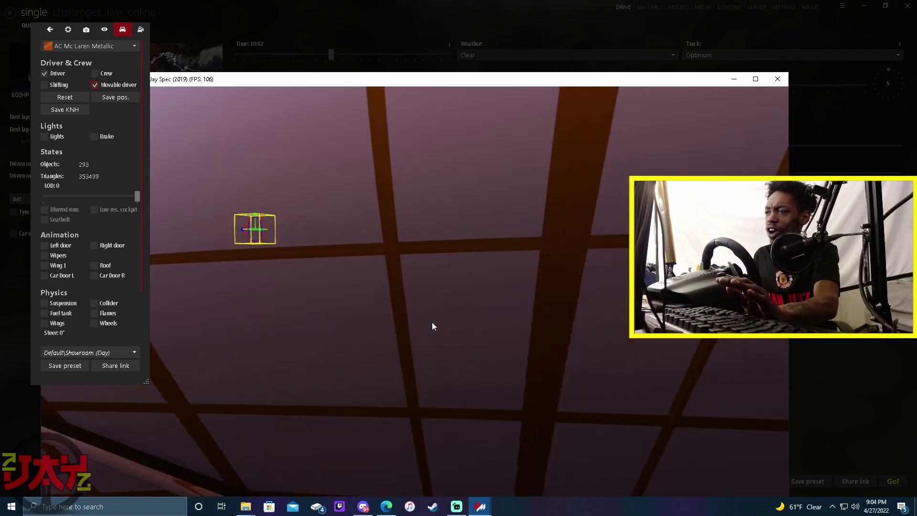
{"action": "key", "text": "s"}
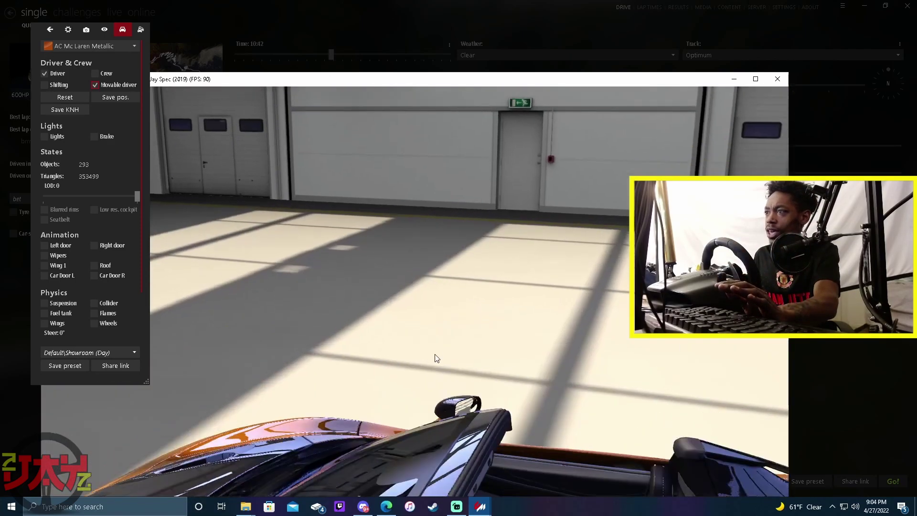
{"action": "key", "text": "s"}
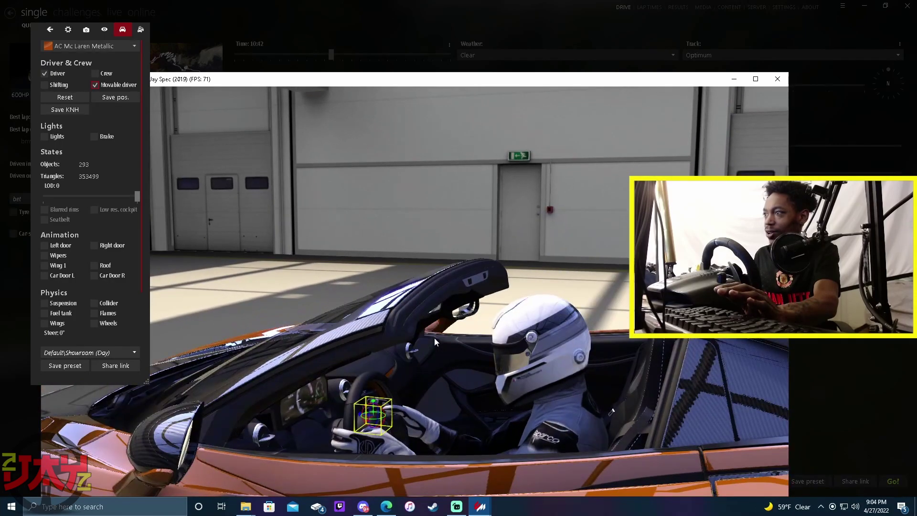
{"action": "left_click_drag", "start_coordinate": [435, 338], "coordinate": [263, 260]}
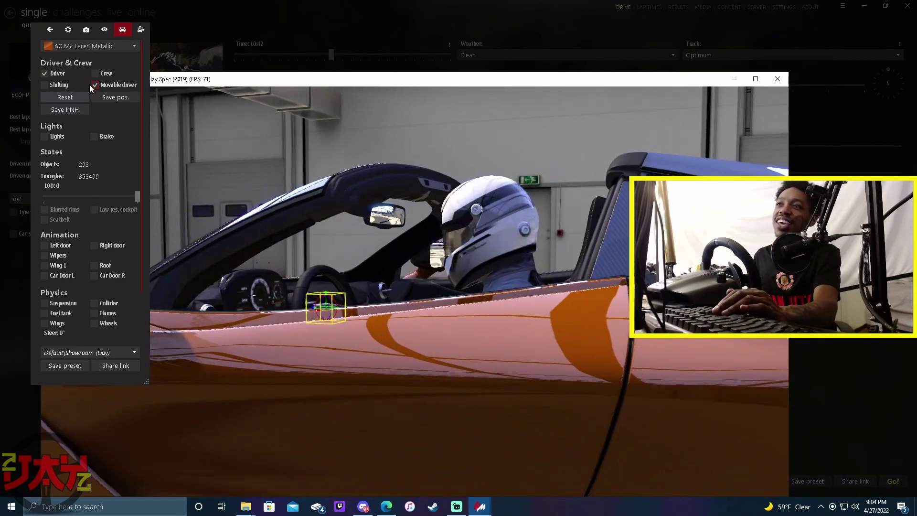
Save the adjusted driver position and export the driver's KNH file.
{"action": "left_click", "coordinate": [105, 97]}
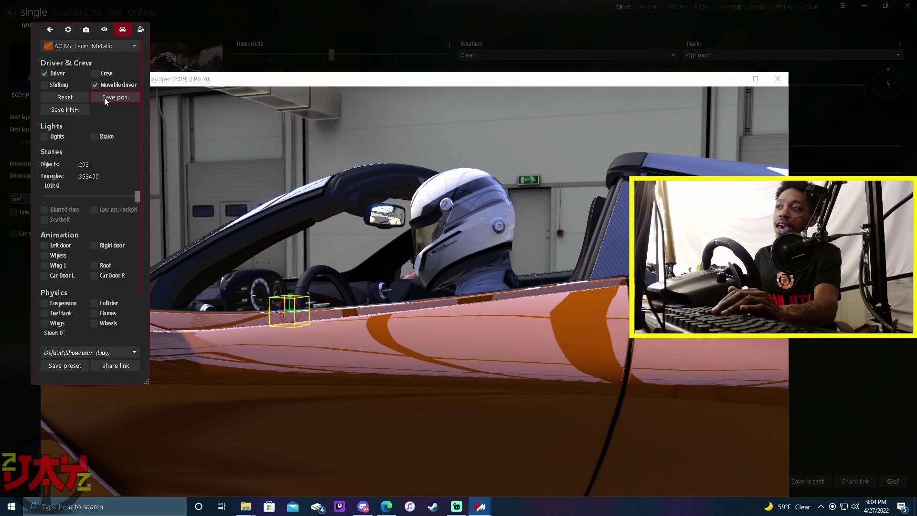
{"action": "left_click", "coordinate": [64, 110]}
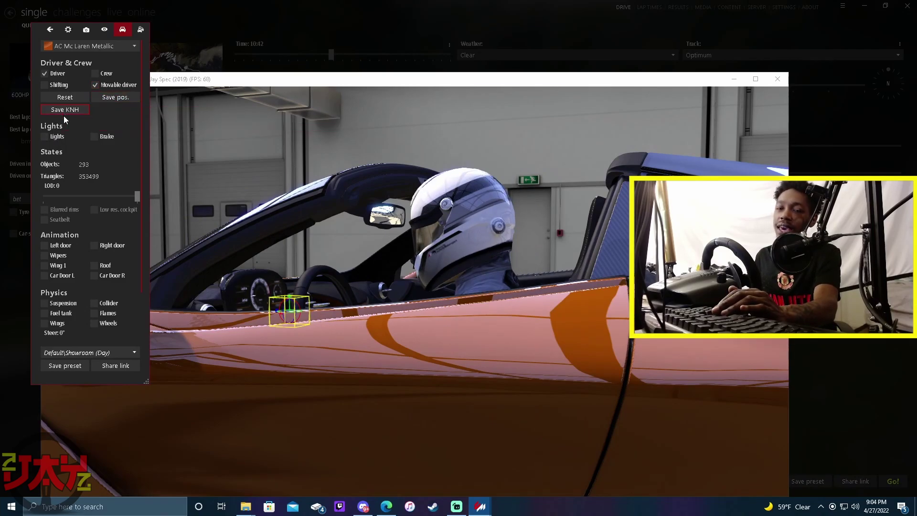
{"action": "left_click", "coordinate": [108, 97]}
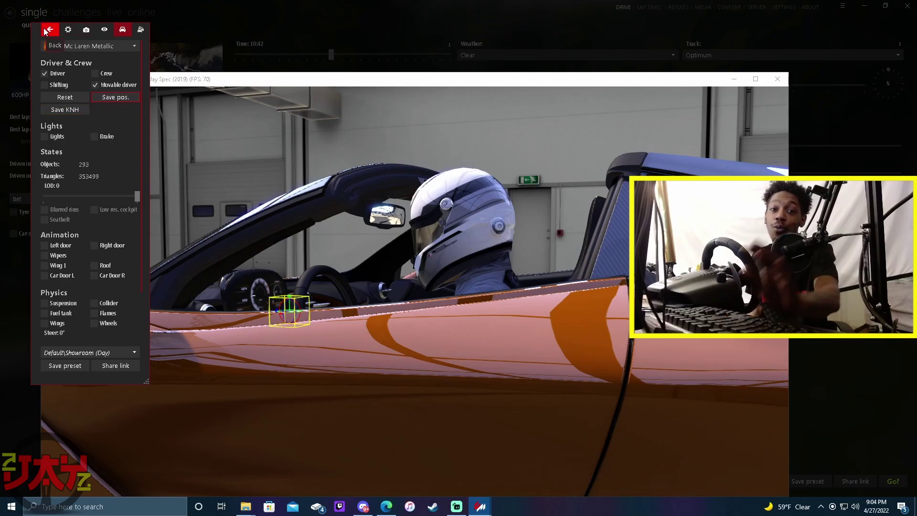